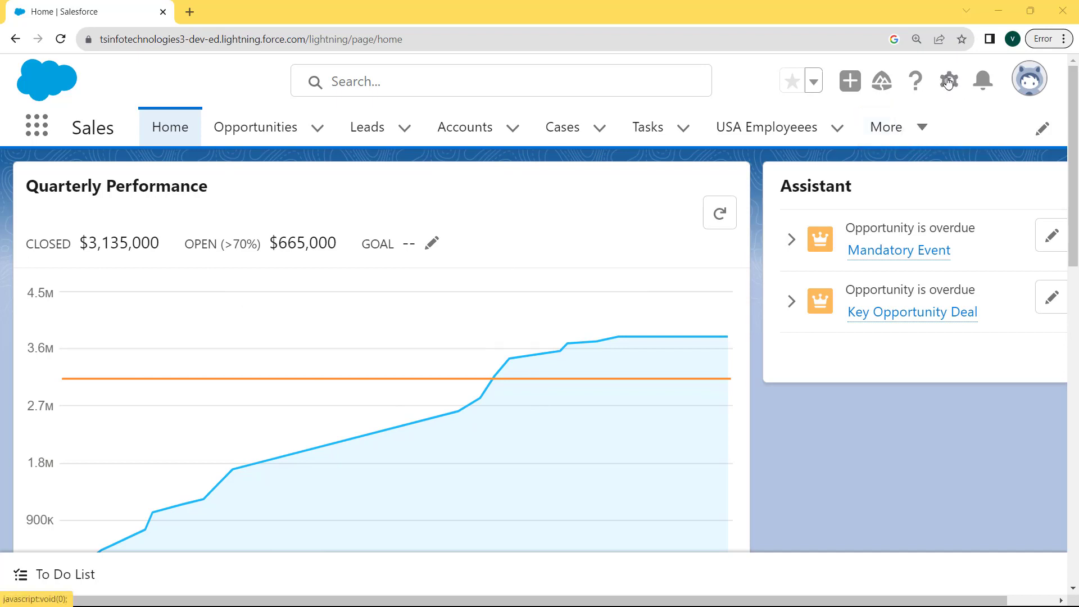
- Open Setup from the gear menu and go to the Object Manager's list of objects
{"action": "left_click", "coordinate": [949, 82]}
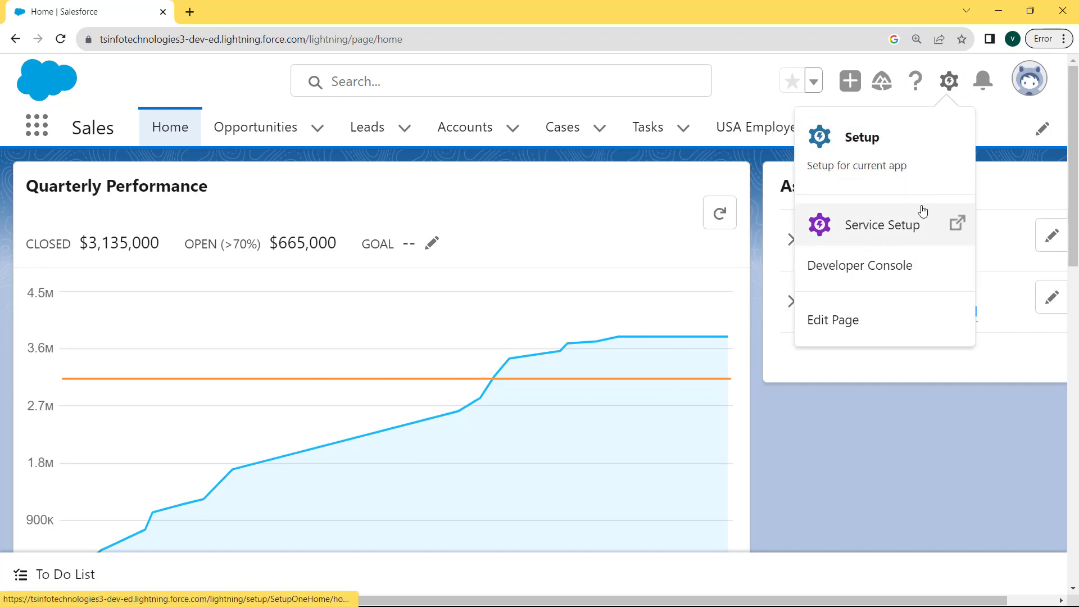
{"action": "left_click", "coordinate": [880, 143]}
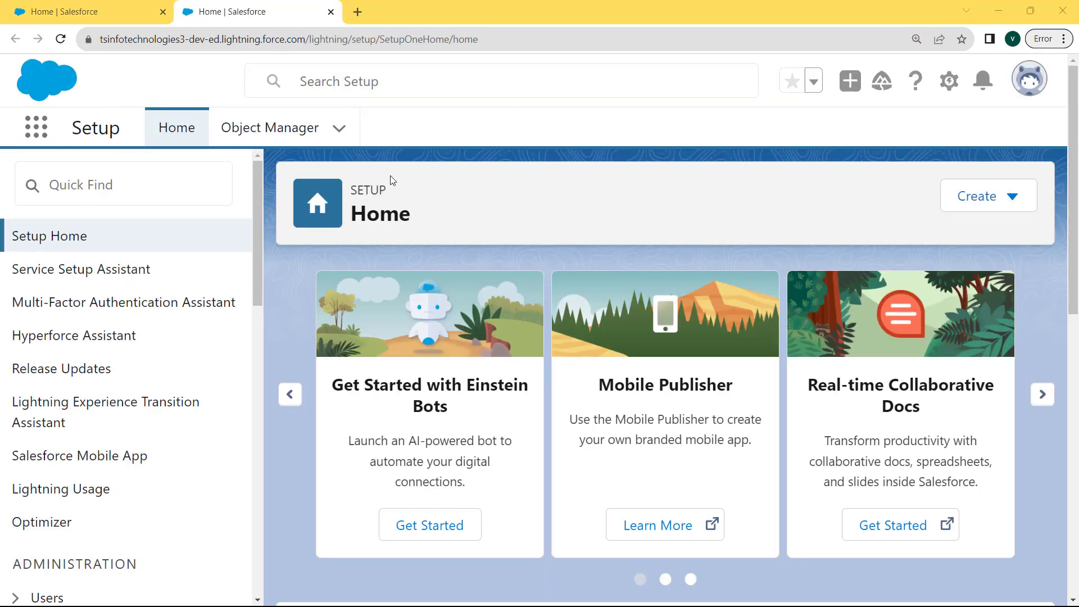
{"action": "left_click", "coordinate": [272, 125]}
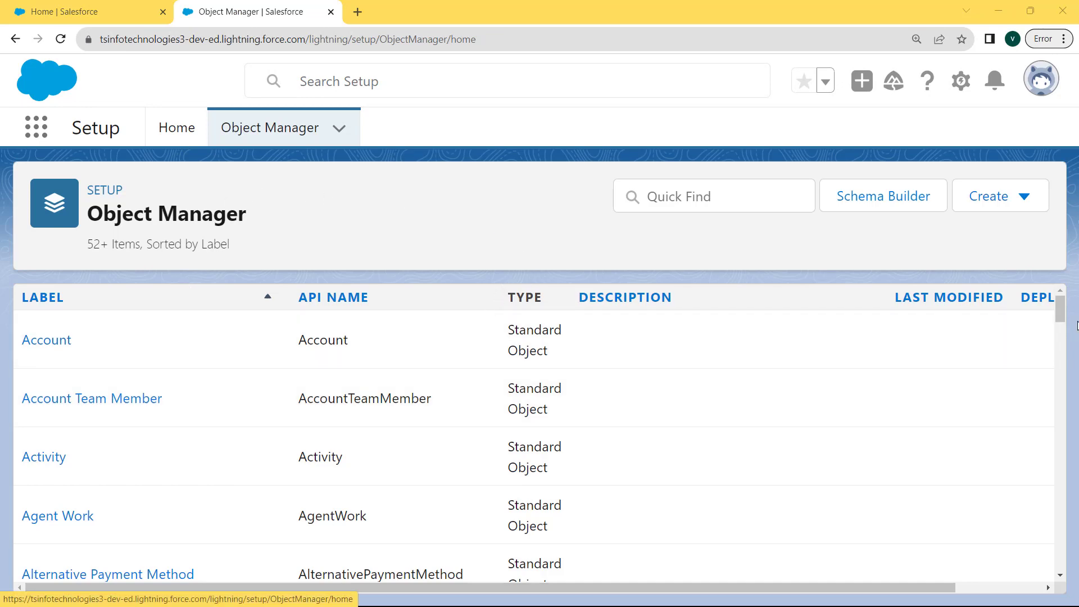
{"action": "mouse_move", "coordinate": [1060, 312]}
{"action": "left_mouse_down"}
{"action": "mouse_move", "coordinate": [1068, 393]}
{"action": "mouse_move", "coordinate": [1068, 315]}
{"action": "left_mouse_up"}
- Search Object Manager for 'Product' and open the Product object's Fields & Relationships
{"action": "scroll", "coordinate": [506, 506], "scroll_direction": "up", "scroll_amount": 2}
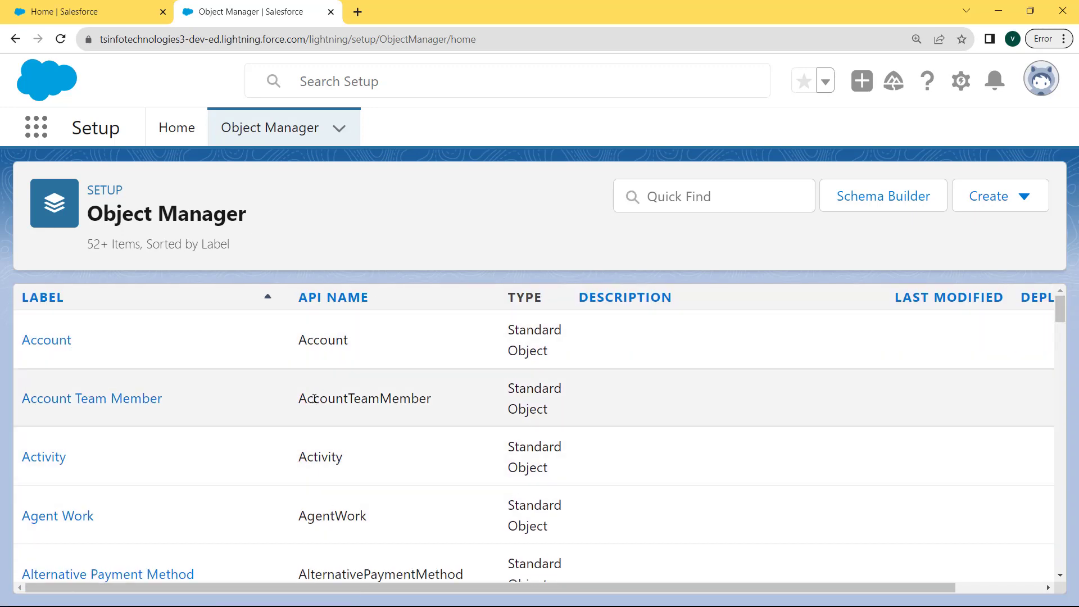
{"action": "left_click", "coordinate": [683, 190]}
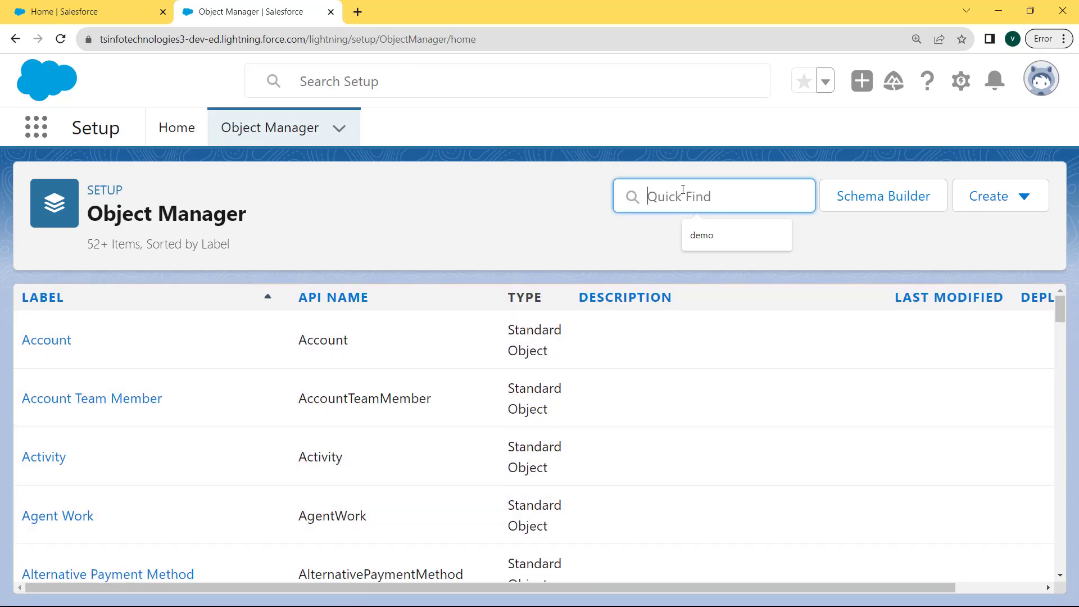
{"action": "type", "text": "Proc"}
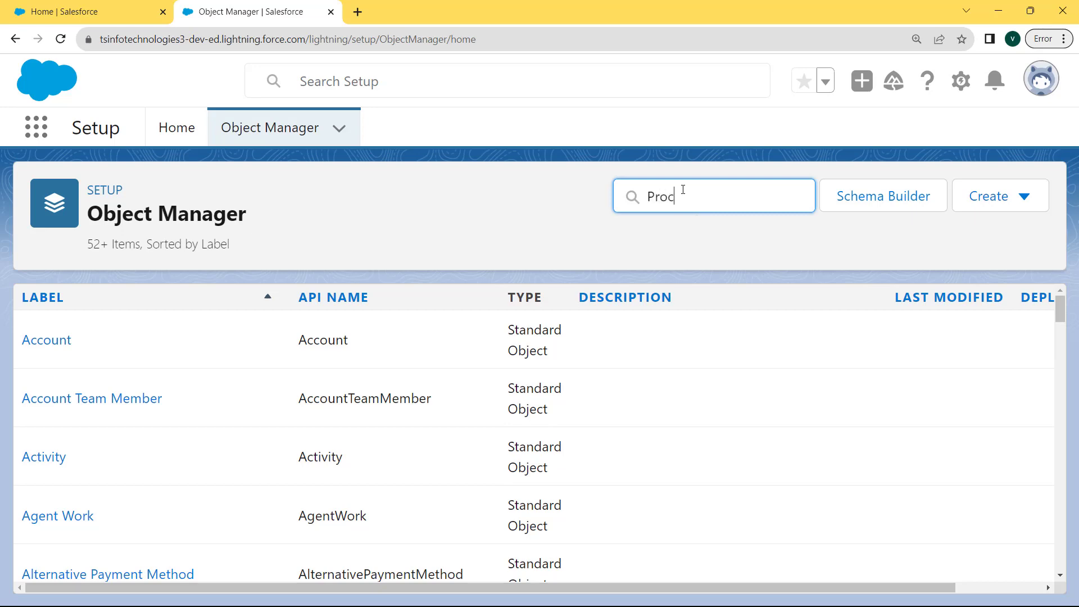
{"action": "key", "text": "BackSpace"}
{"action": "type", "text": "duct"}
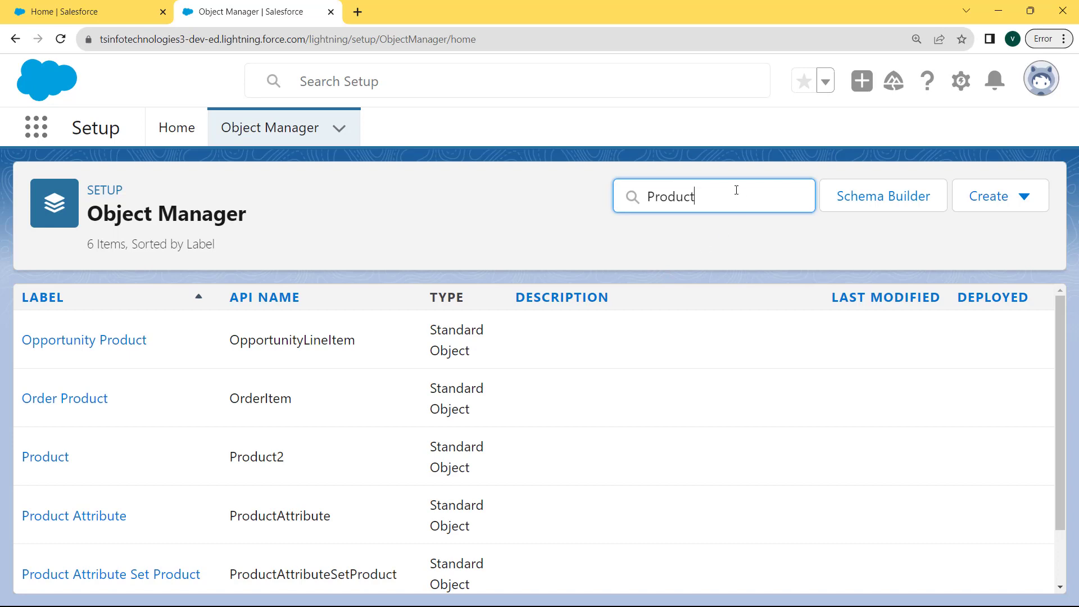
{"action": "left_click", "coordinate": [60, 464]}
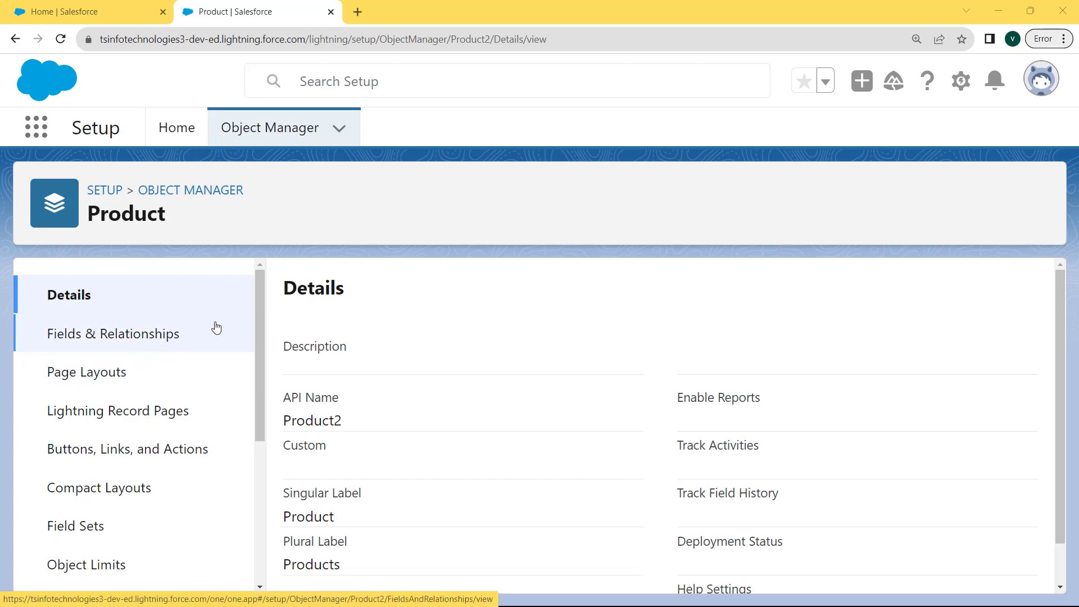
{"action": "left_click", "coordinate": [87, 336]}
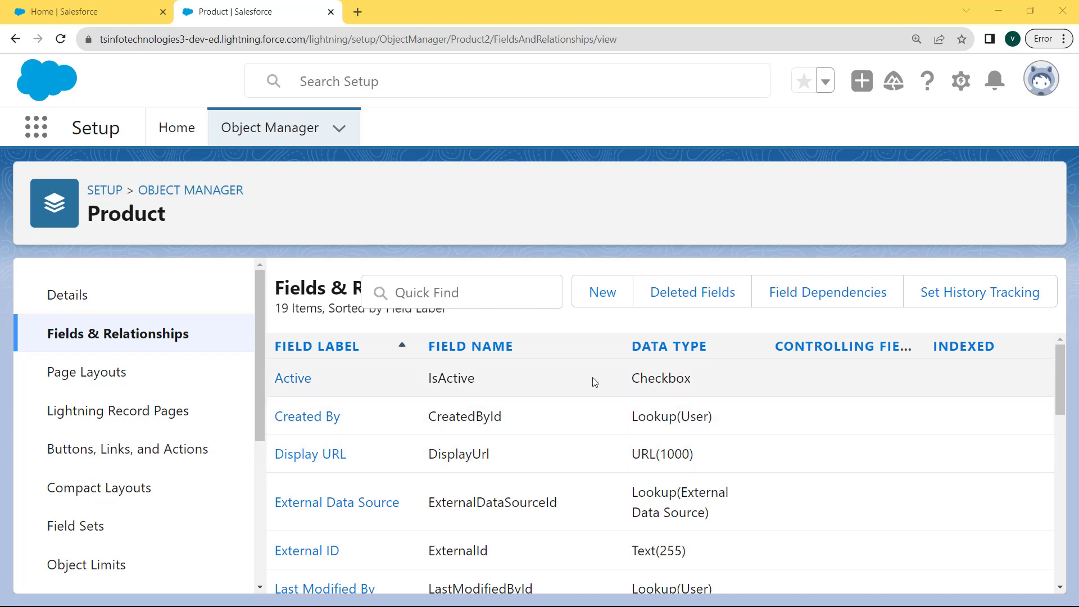
- Begin a new Product custom field and pick the Text Area (Rich) data type
{"action": "left_click", "coordinate": [603, 296]}
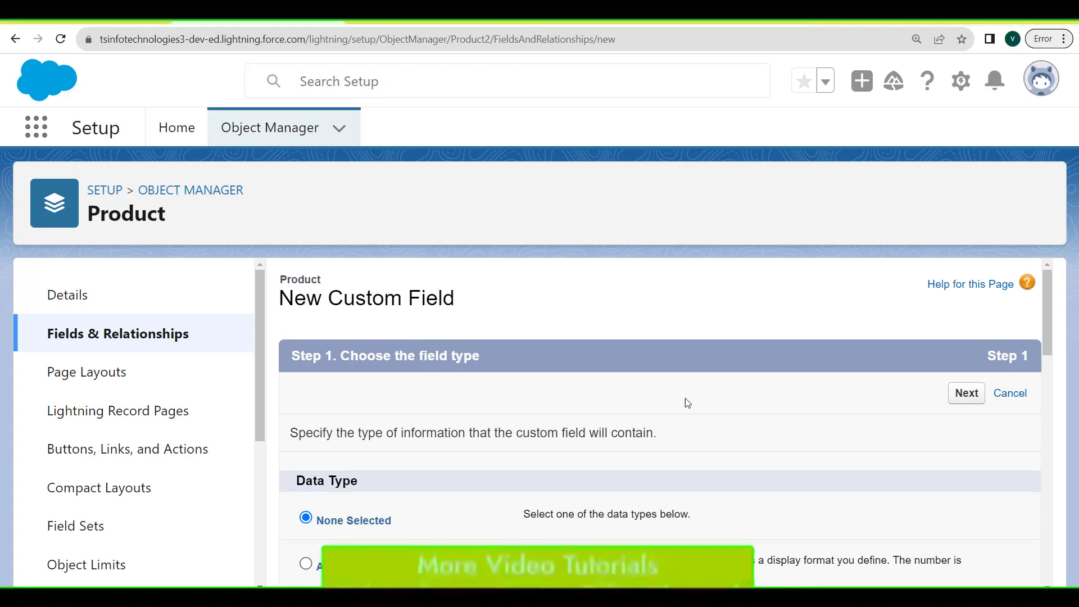
{"action": "left_click_drag", "start_coordinate": [1045, 338], "coordinate": [1062, 514]}
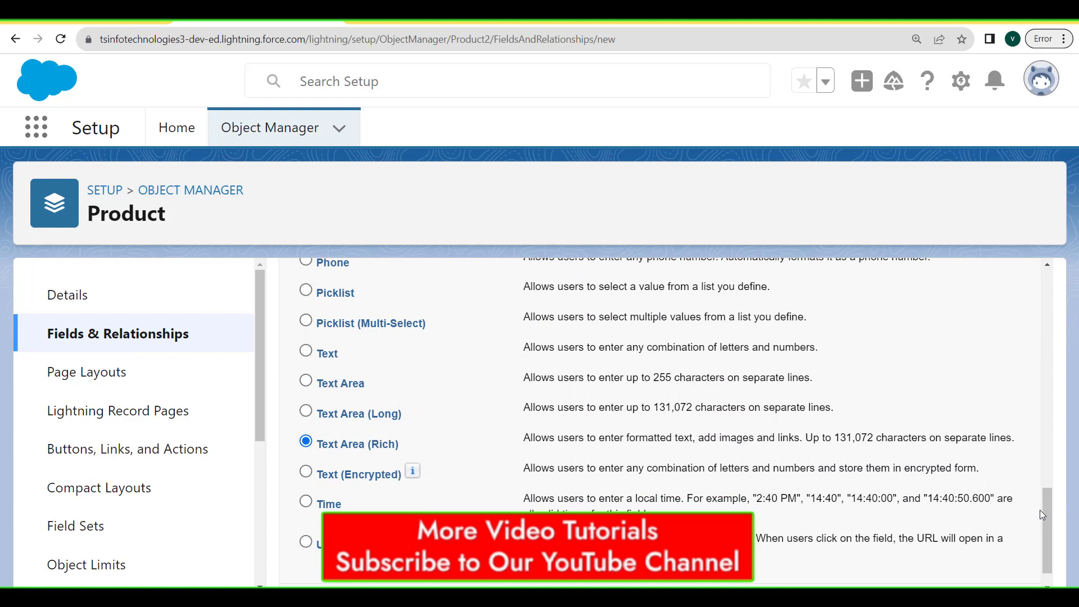
{"action": "left_click_drag", "start_coordinate": [1046, 513], "coordinate": [1049, 552]}
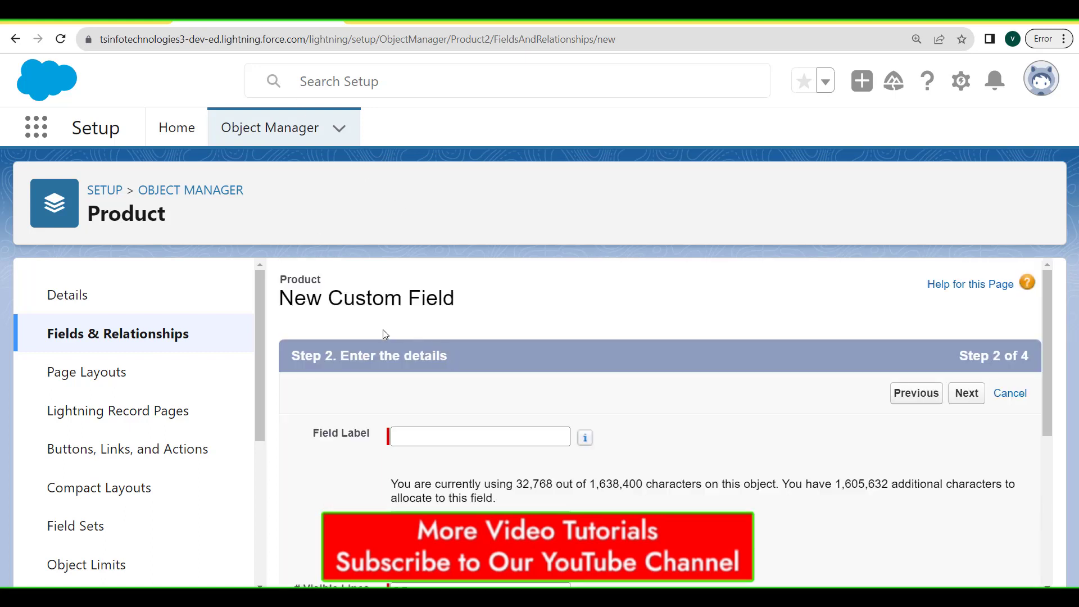
- Label the field 'Product Feedback' (Product_Feedback), keep length 32,768 and 25 lines, and continue
{"action": "left_click", "coordinate": [418, 440]}
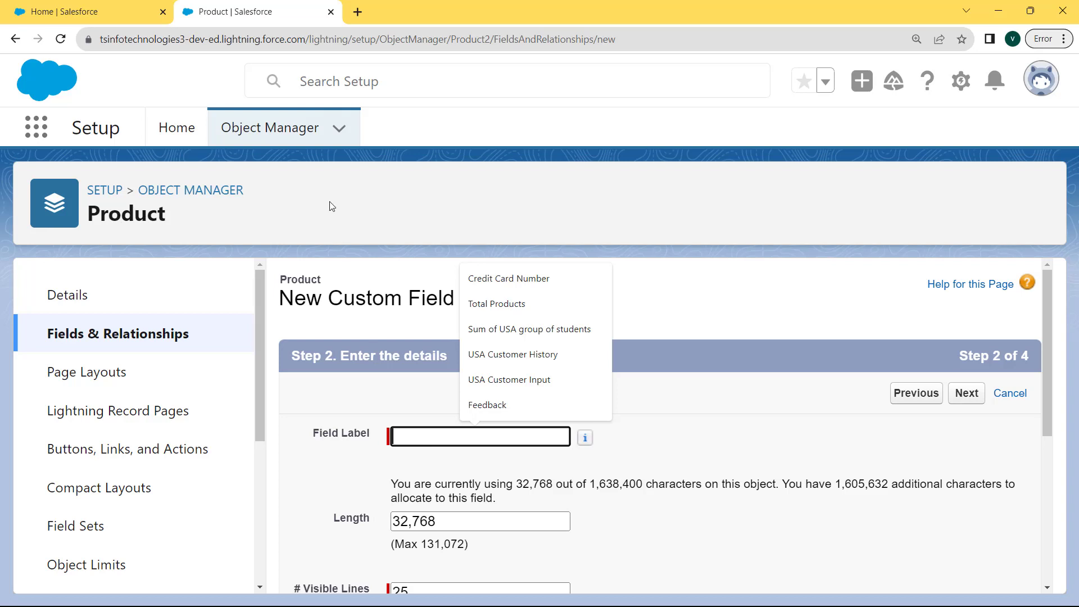
{"action": "type", "text": "Product Feedback"}
{"action": "left_click_drag", "start_coordinate": [517, 435], "coordinate": [396, 437]}
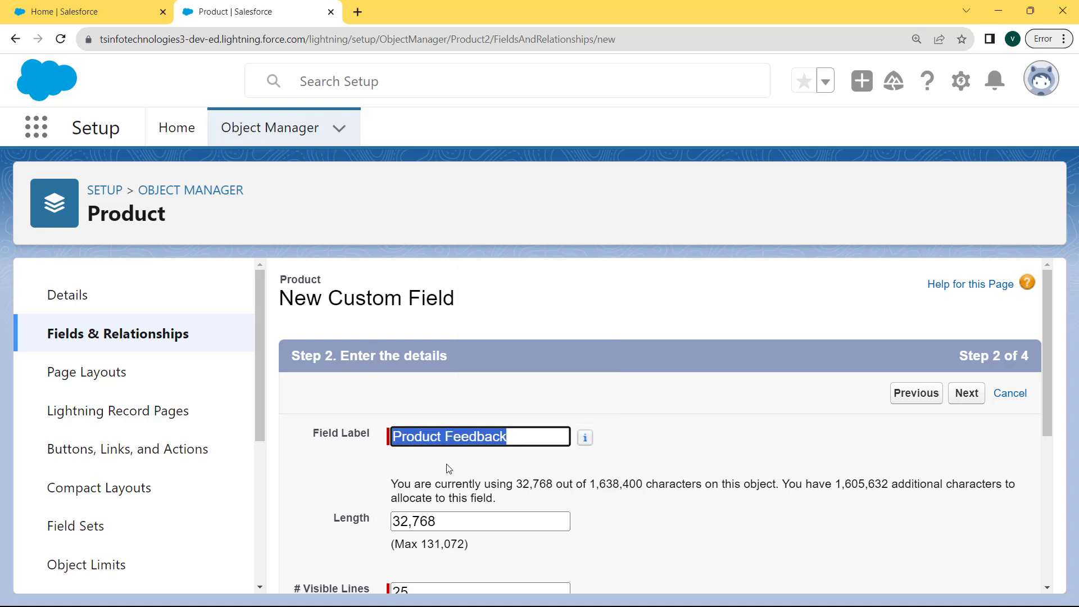
{"action": "left_click_drag", "start_coordinate": [478, 517], "coordinate": [394, 521]}
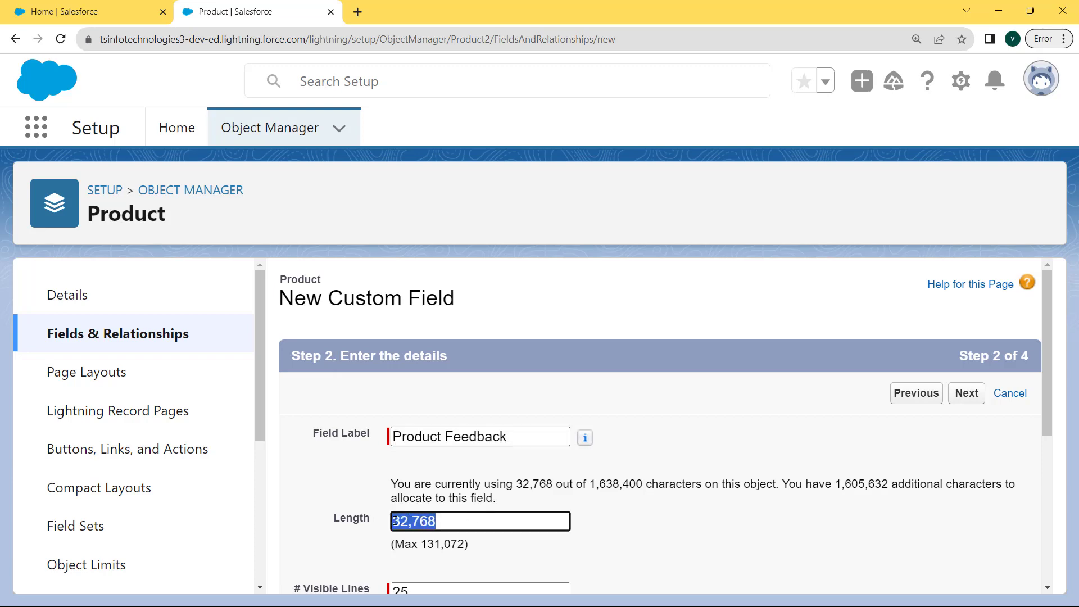
{"action": "left_click_drag", "start_coordinate": [1048, 353], "coordinate": [1052, 408]}
{"action": "left_click_drag", "start_coordinate": [567, 488], "coordinate": [378, 495]}
{"action": "left_click_drag", "start_coordinate": [514, 514], "coordinate": [388, 513]}
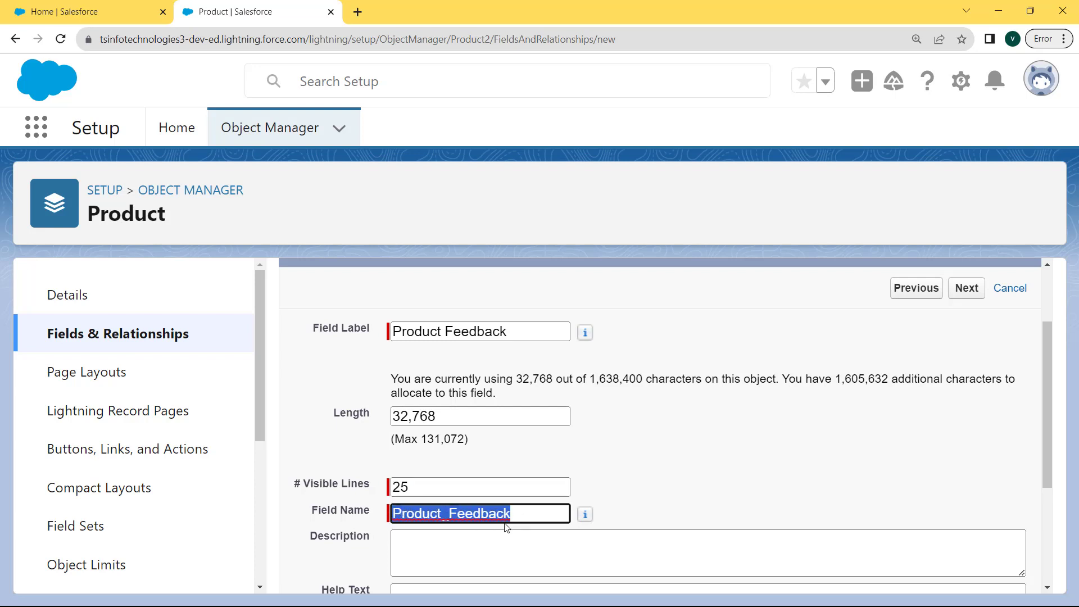
{"action": "left_click", "coordinate": [559, 516]}
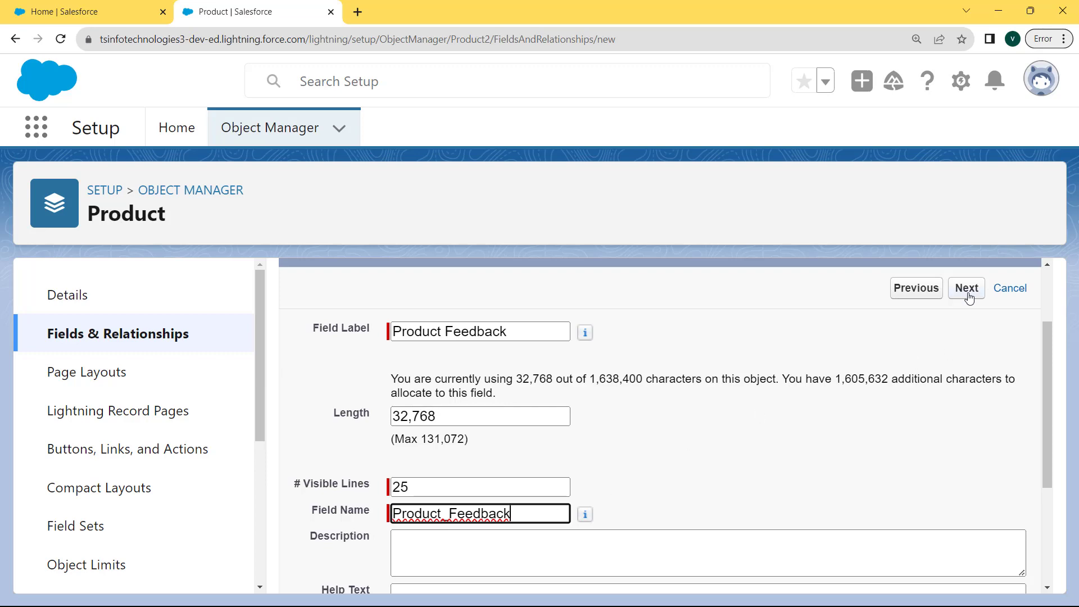
{"action": "left_click", "coordinate": [967, 290]}
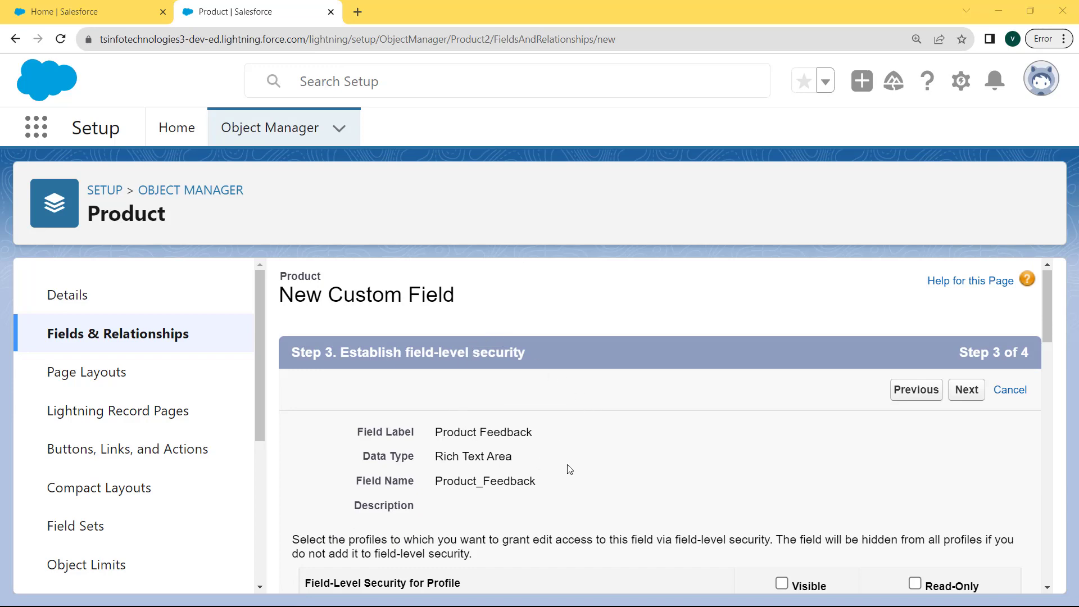
- Make Product Feedback visible to all profiles, accept the page layouts, and save the field
{"action": "scroll", "coordinate": [1049, 334], "scroll_direction": "down", "scroll_amount": 1}
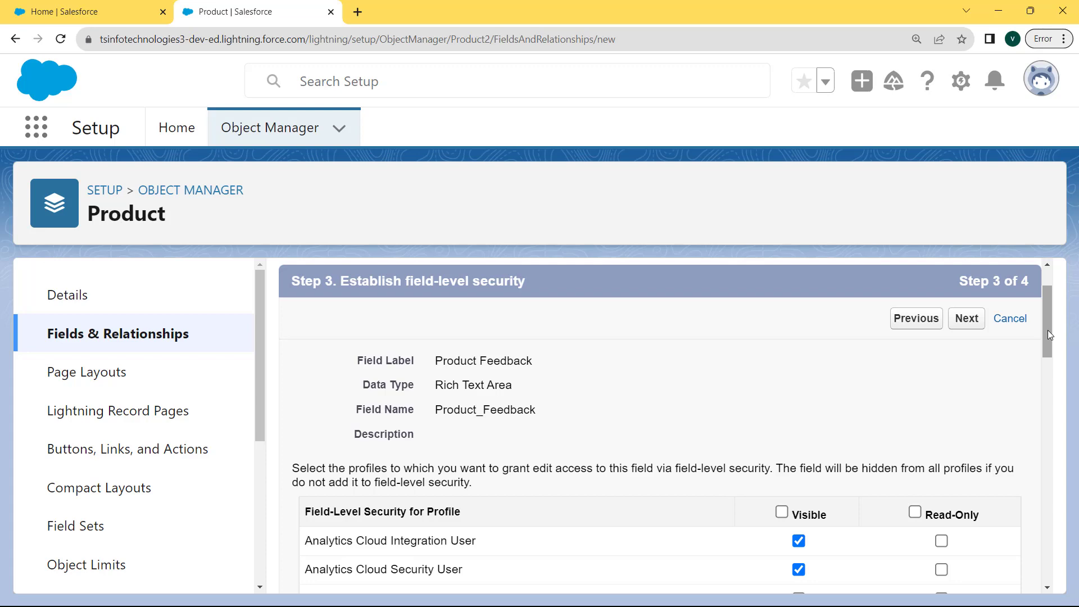
{"action": "left_click", "coordinate": [782, 512]}
{"action": "left_click", "coordinate": [975, 323]}
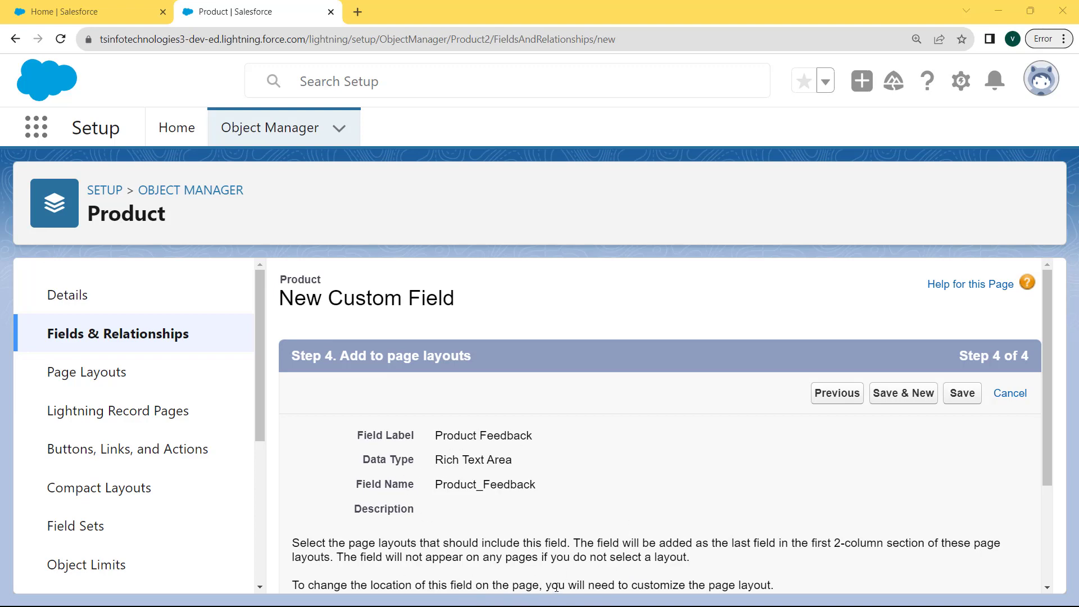
{"action": "left_click", "coordinate": [960, 396]}
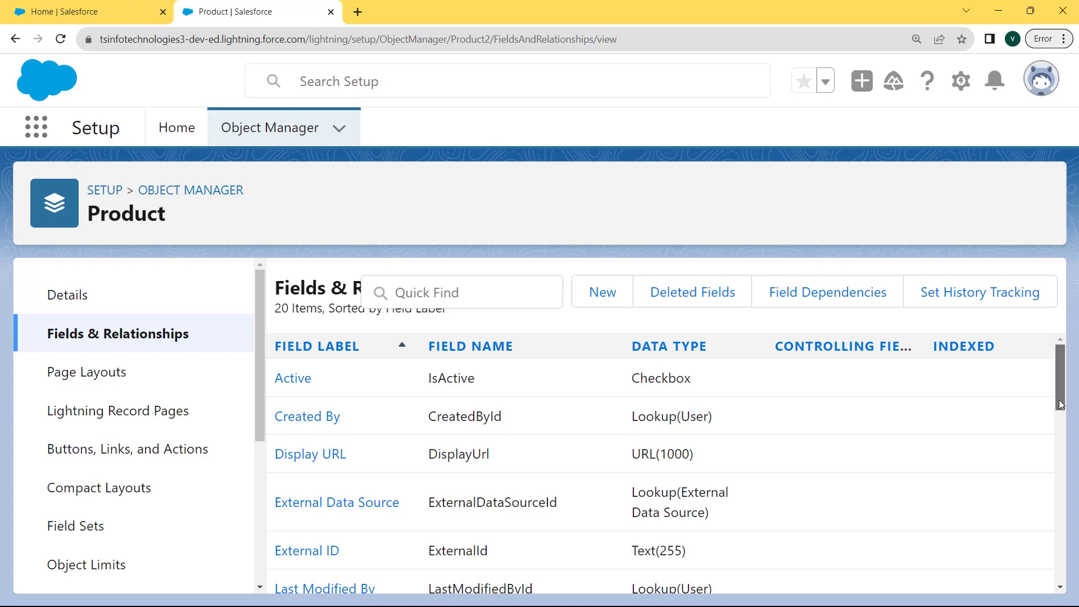
- Scroll to the Product Feedback row (Product_Feedback__c, Rich Text Area(32768)) in the field list
{"action": "left_click_drag", "start_coordinate": [1060, 404], "coordinate": [1062, 485]}
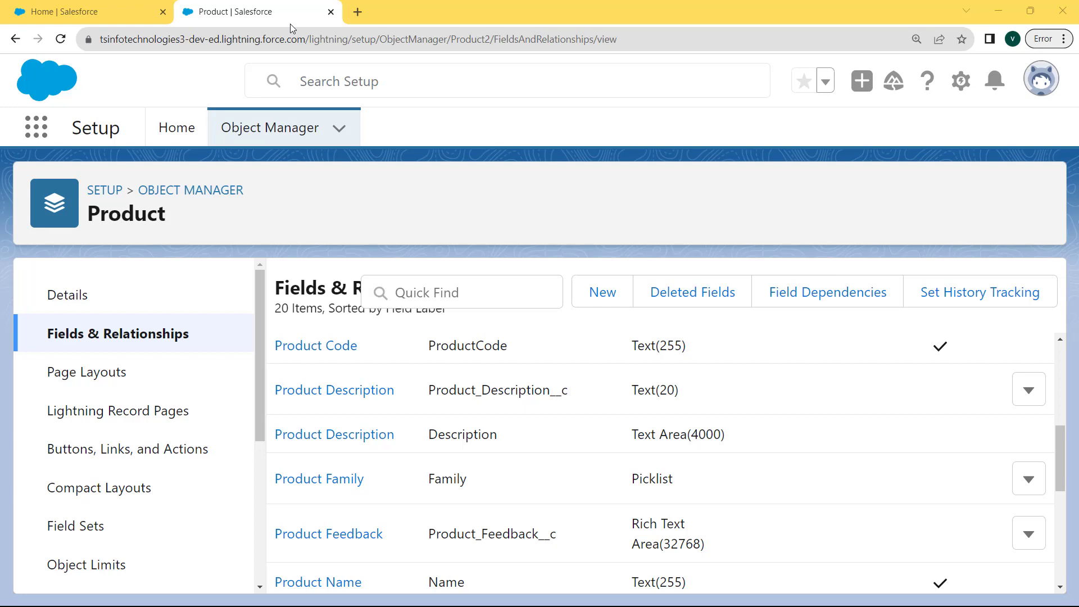
{"action": "left_click", "coordinate": [1041, 80]}
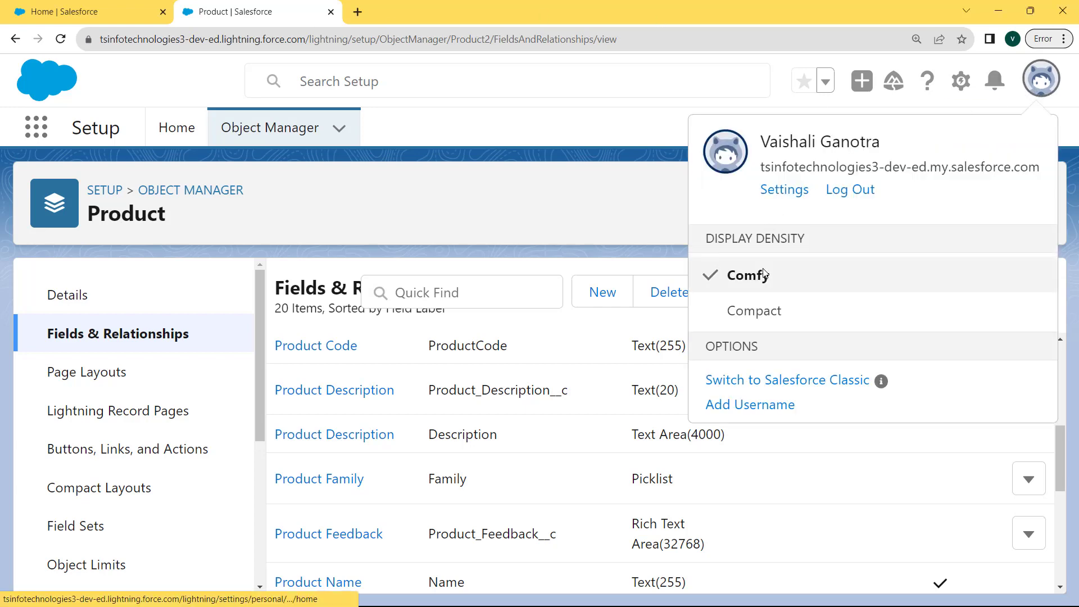
- Switch from Lightning to Salesforce Classic through the profile menu
{"action": "mouse_move", "coordinate": [880, 377]}
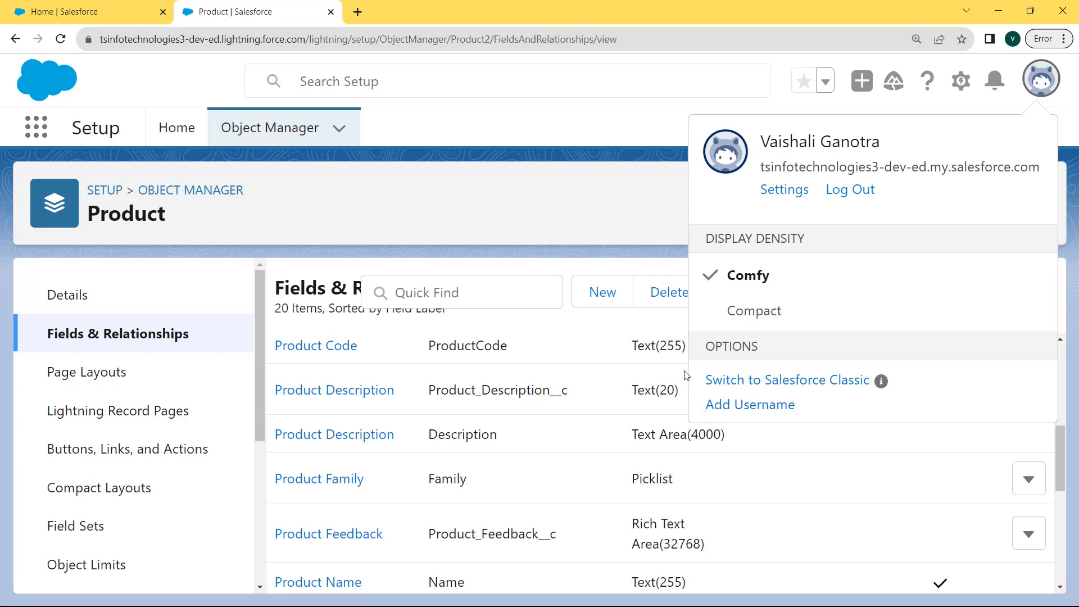
{"action": "left_click", "coordinate": [817, 382]}
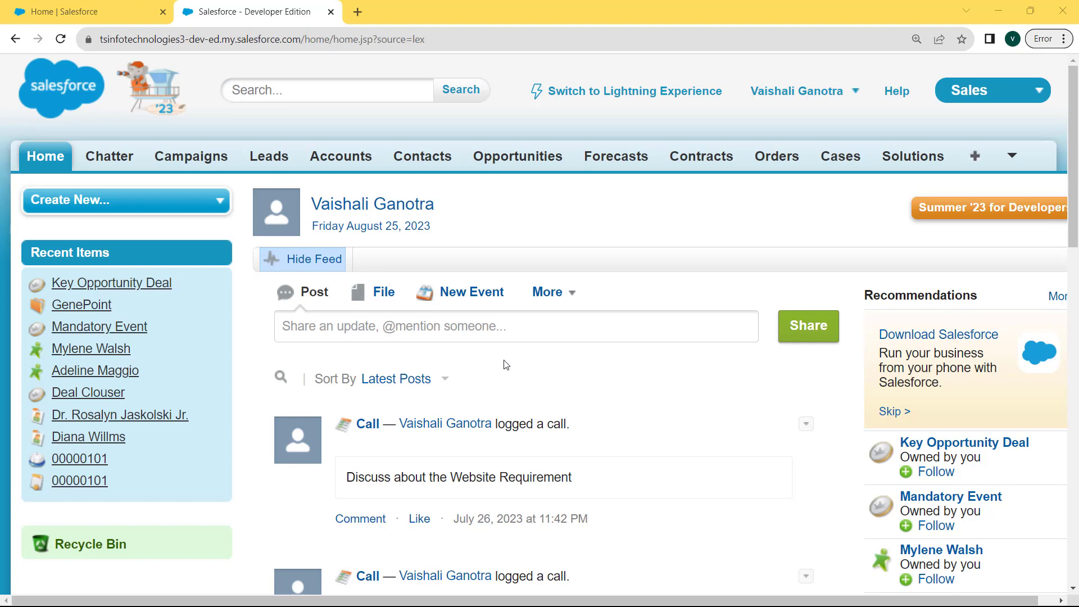
- Go to Classic Setup, search 'cam', and open the Campaign Fields page
{"action": "left_click", "coordinate": [857, 94]}
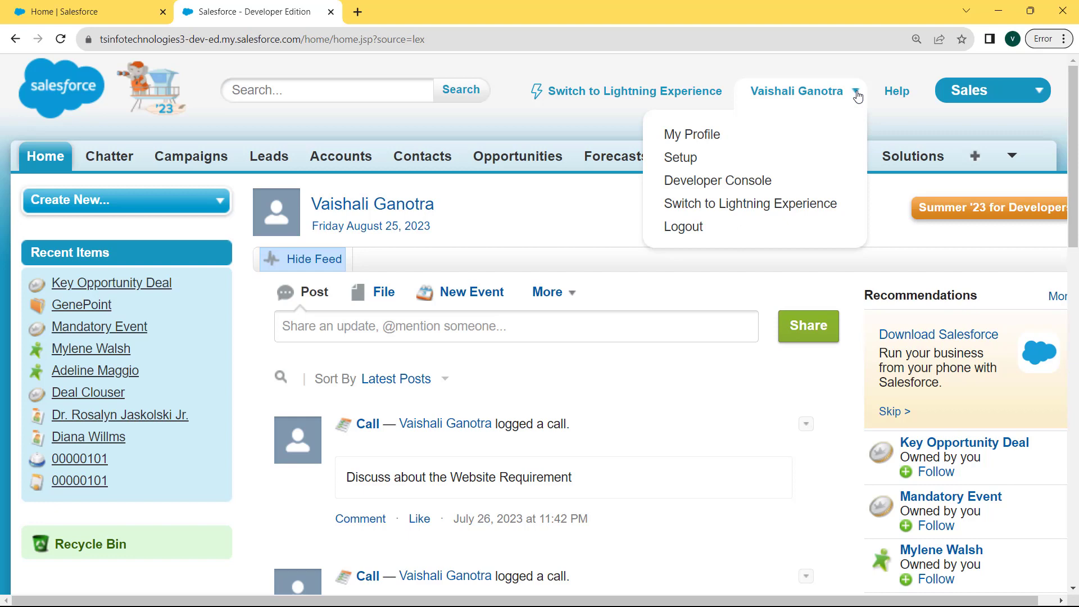
{"action": "left_click", "coordinate": [687, 159]}
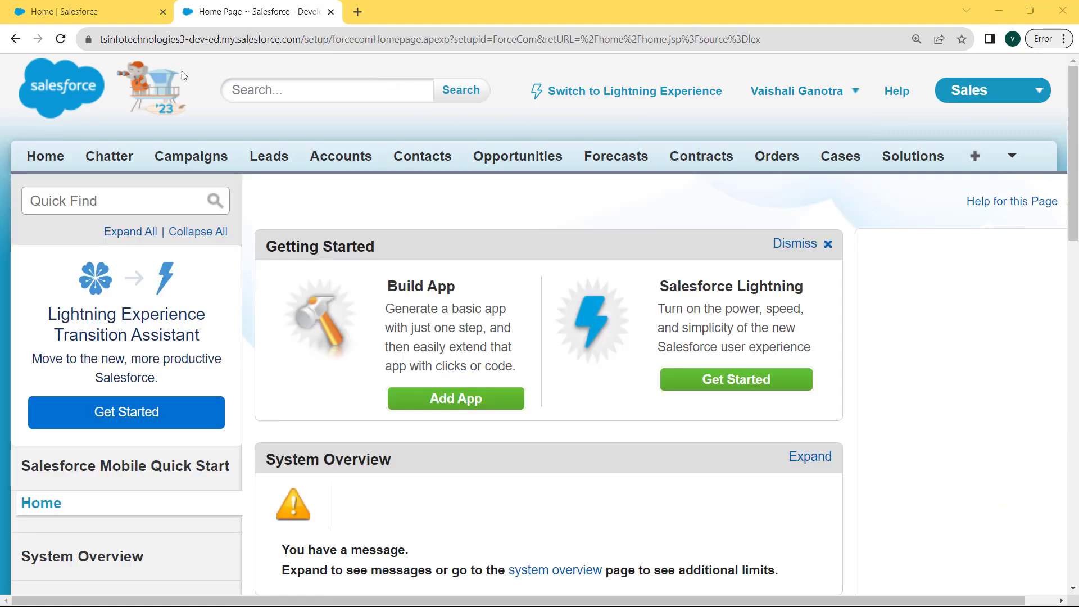
{"action": "left_click", "coordinate": [132, 206]}
{"action": "type", "text": "cam"}
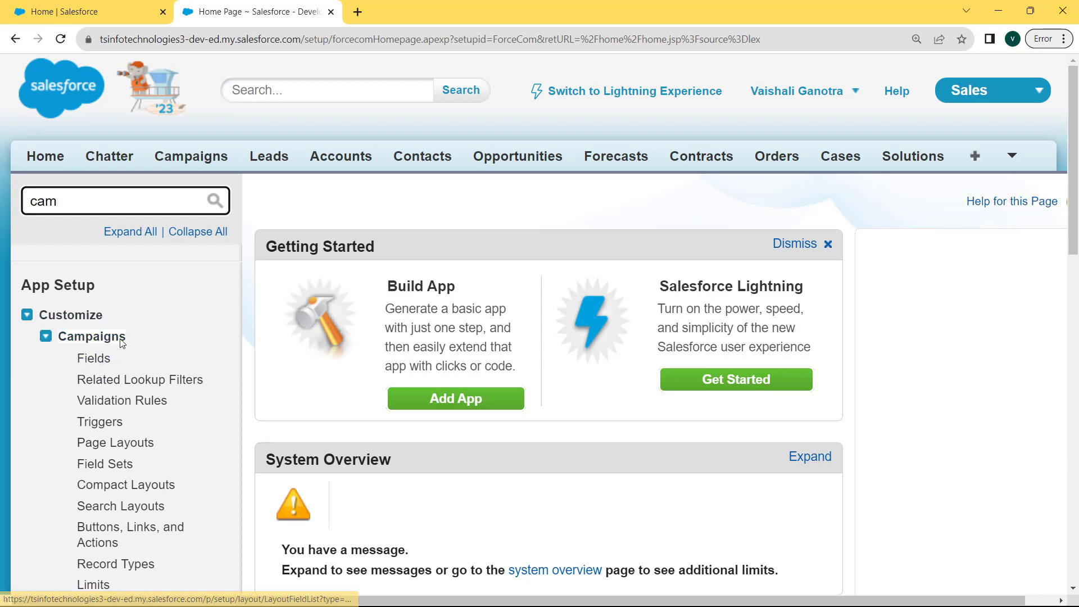
{"action": "left_click", "coordinate": [99, 361]}
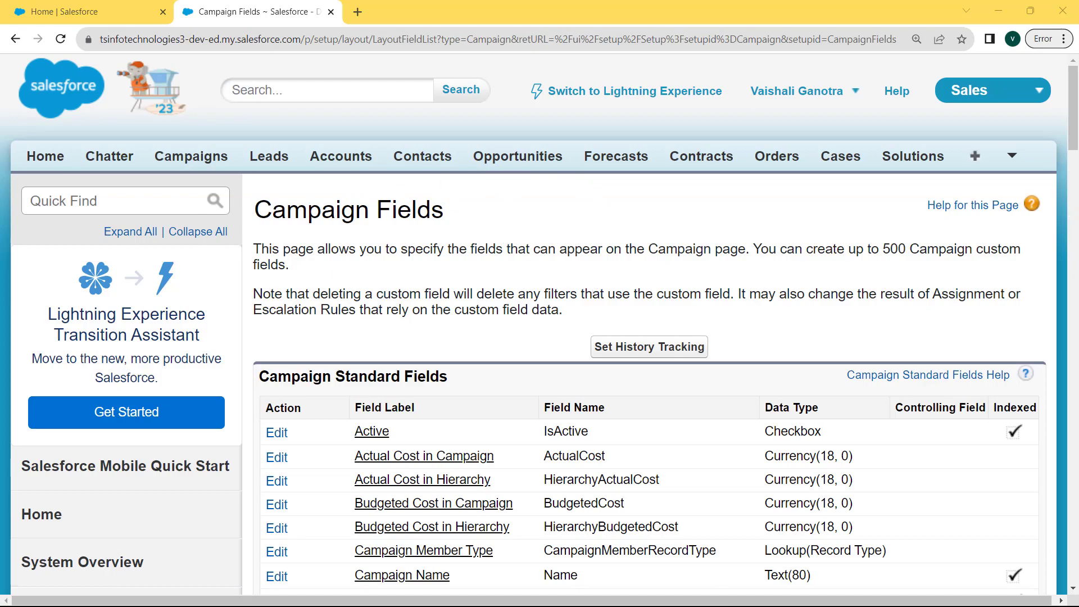
{"action": "left_click_drag", "start_coordinate": [1077, 139], "coordinate": [1077, 334]}
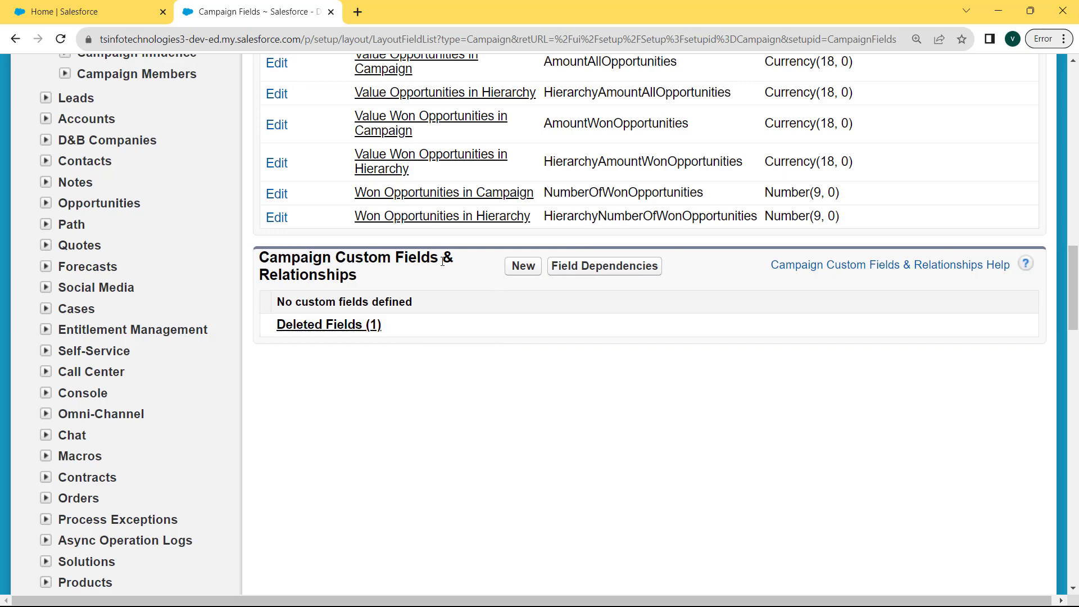
- Start a new Campaign custom field with the Text Area (Rich) data type
{"action": "left_click", "coordinate": [534, 267]}
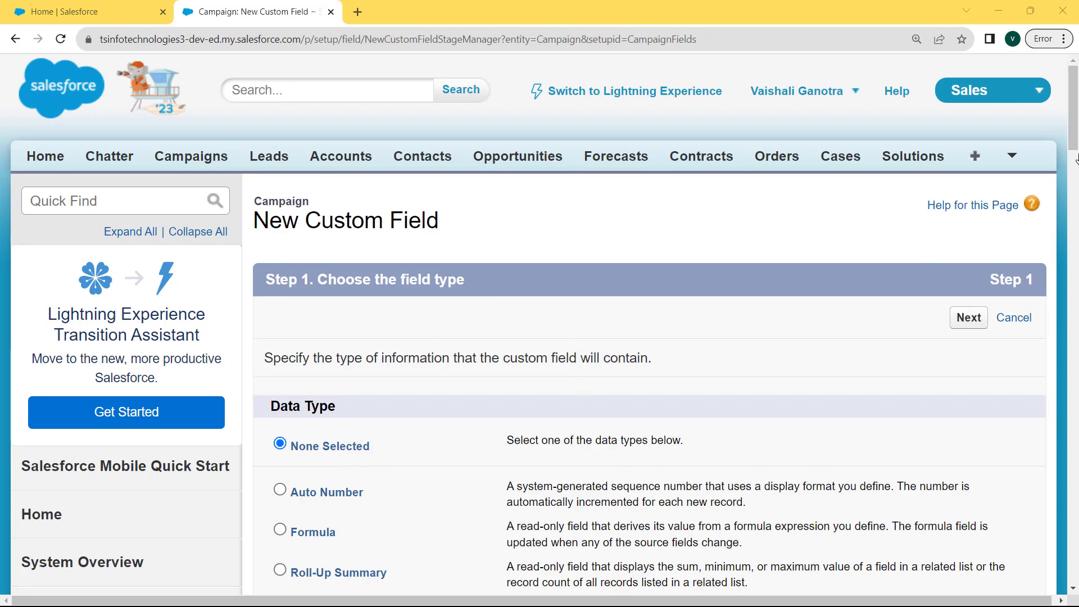
{"action": "scroll", "coordinate": [1076, 158], "scroll_direction": "down", "scroll_amount": 2}
{"action": "left_click_drag", "start_coordinate": [1076, 155], "coordinate": [1076, 269]}
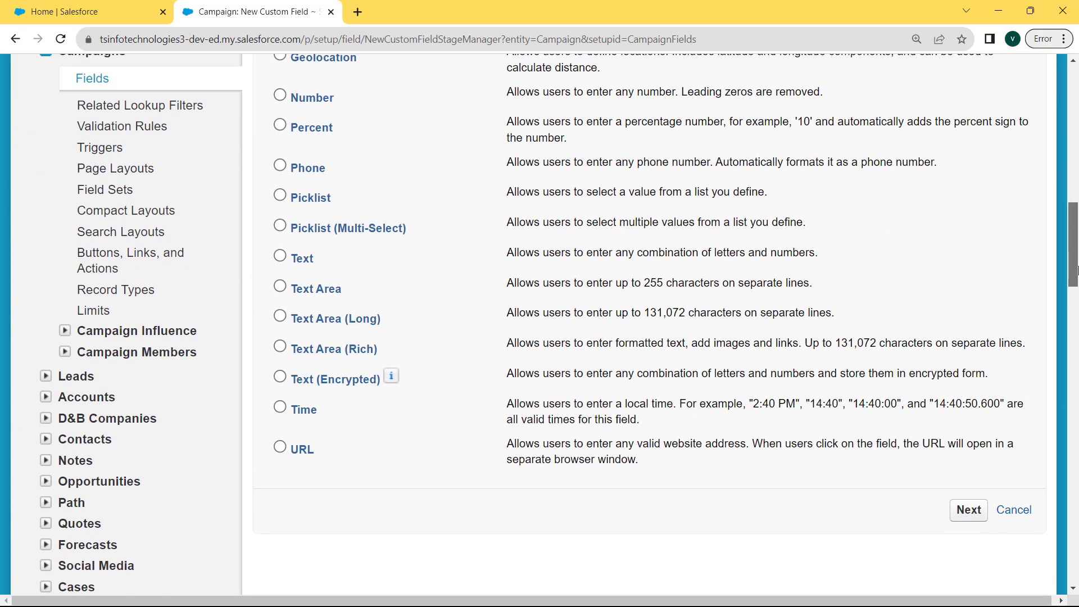
{"action": "left_click", "coordinate": [283, 348]}
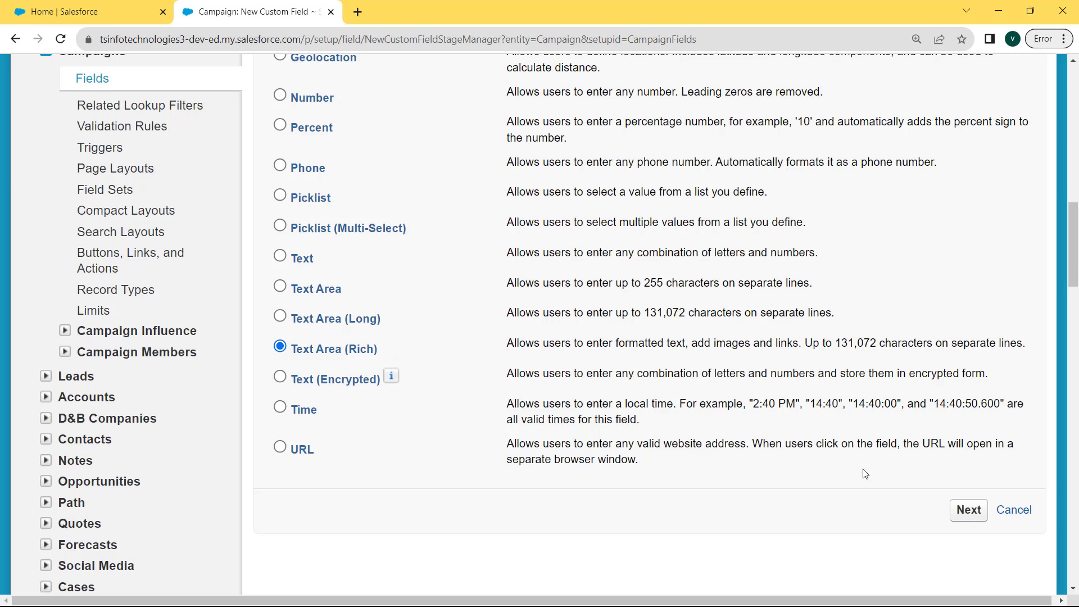
{"action": "left_click", "coordinate": [968, 509]}
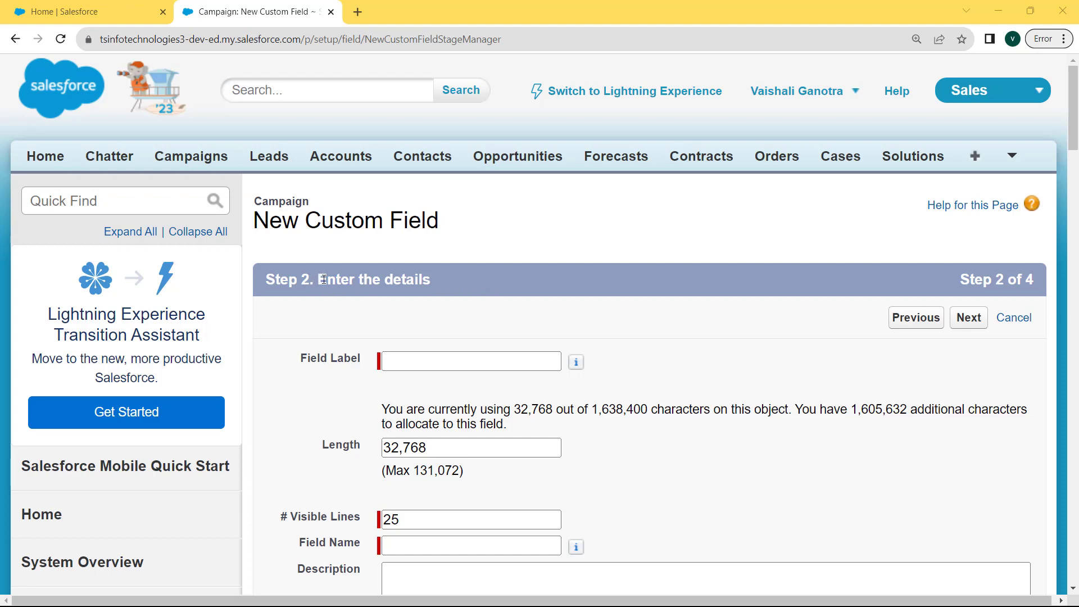
- Label the Campaign field 'Campaign Description' (Campaign_Description), keep 32,768 length and 25 lines, and continue
{"action": "left_click", "coordinate": [432, 355]}
{"action": "left_click", "coordinate": [432, 359]}
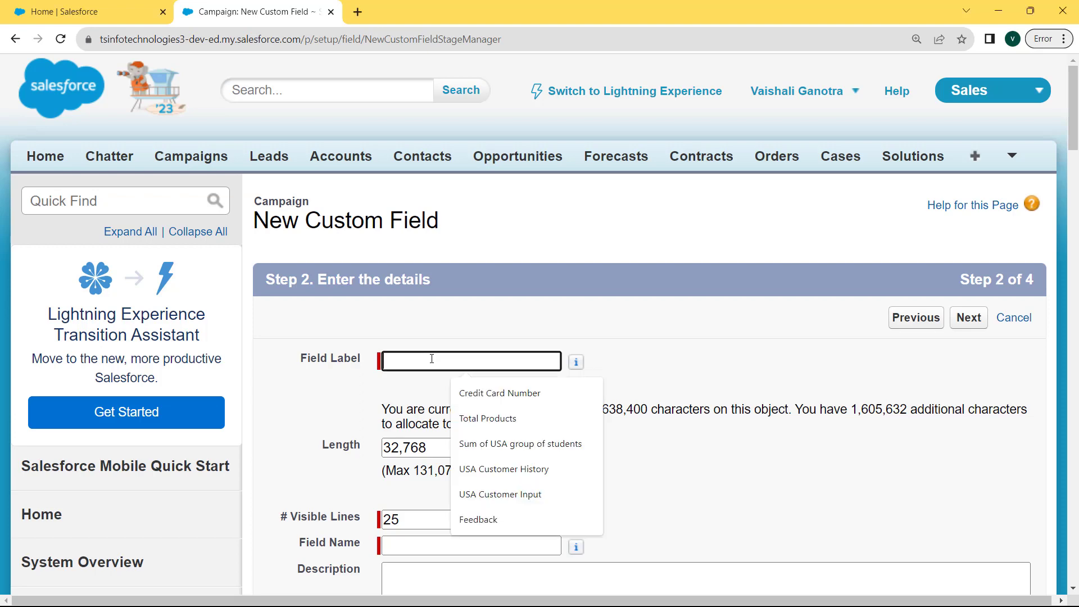
{"action": "type", "text": "Campaign Description"}
{"action": "left_click", "coordinate": [361, 194]}
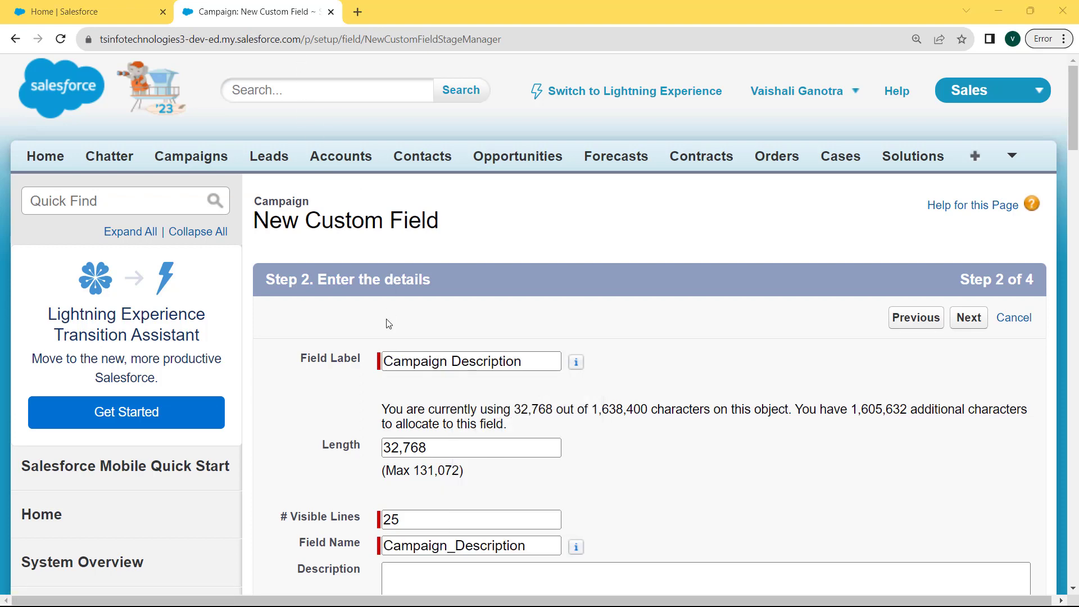
{"action": "left_click_drag", "start_coordinate": [384, 361], "coordinate": [529, 361]}
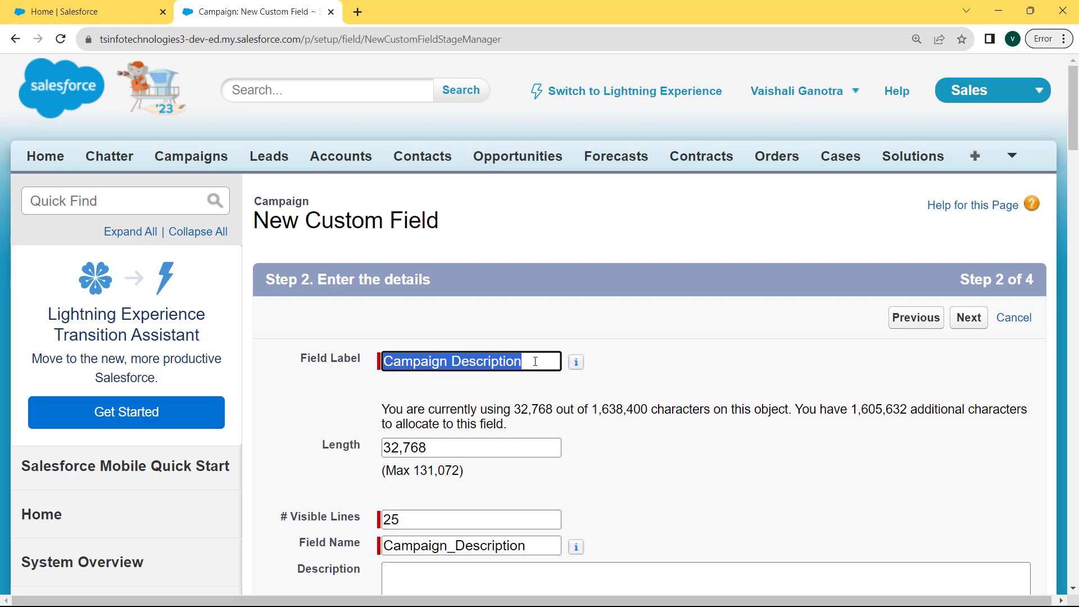
{"action": "left_click_drag", "start_coordinate": [456, 451], "coordinate": [377, 453]}
{"action": "left_click_drag", "start_coordinate": [409, 518], "coordinate": [540, 555]}
{"action": "left_click", "coordinate": [541, 548]}
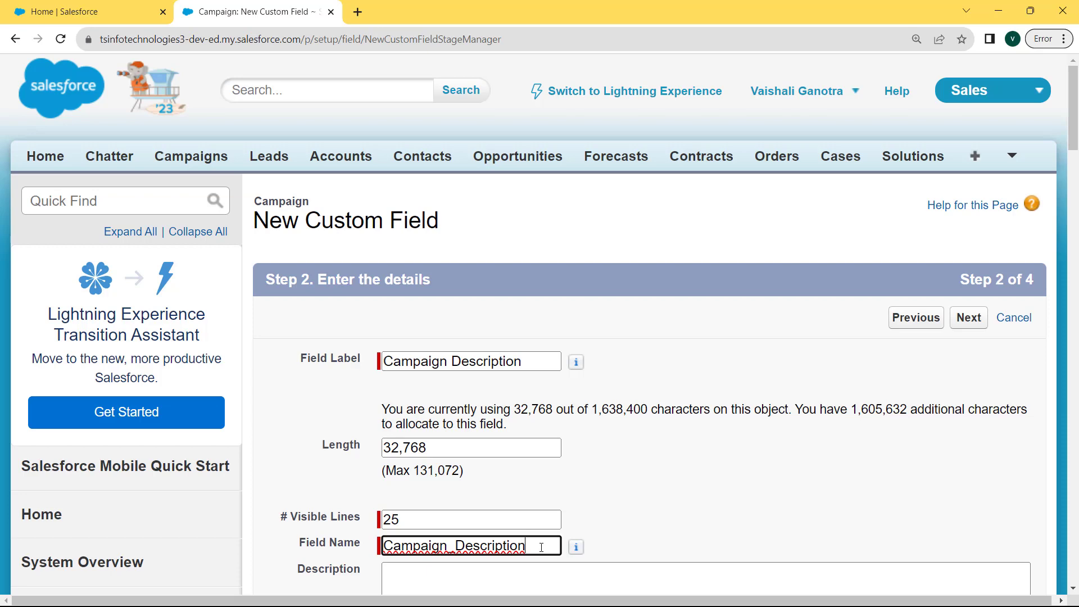
{"action": "left_click", "coordinate": [971, 318]}
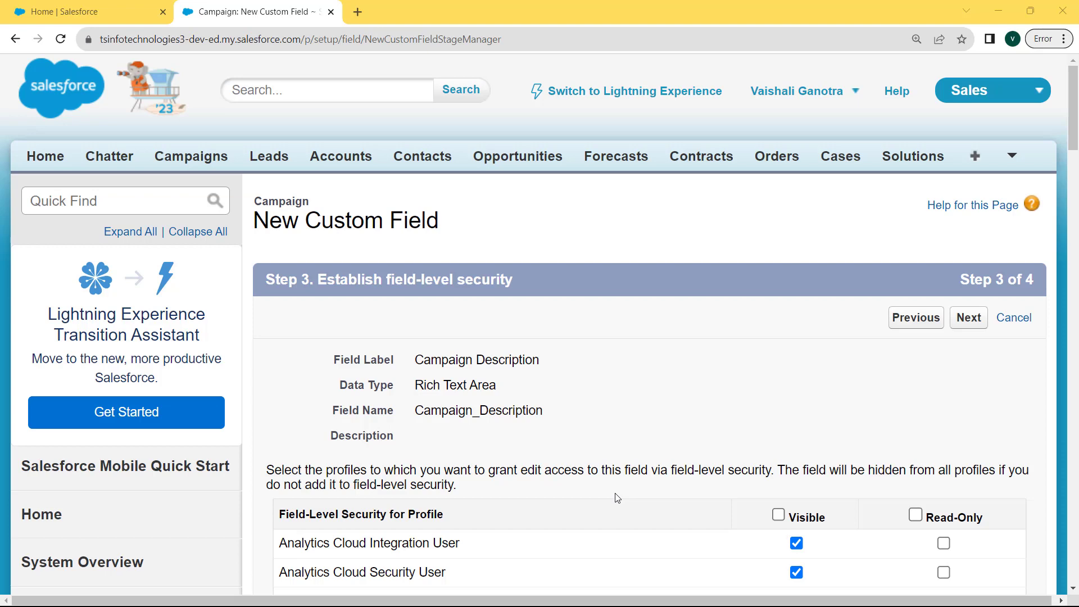
- Make Campaign Description visible to all profiles, keep Campaign Layout, and save it as Campaign_Description__c
{"action": "left_click", "coordinate": [779, 515]}
{"action": "left_click", "coordinate": [972, 318]}
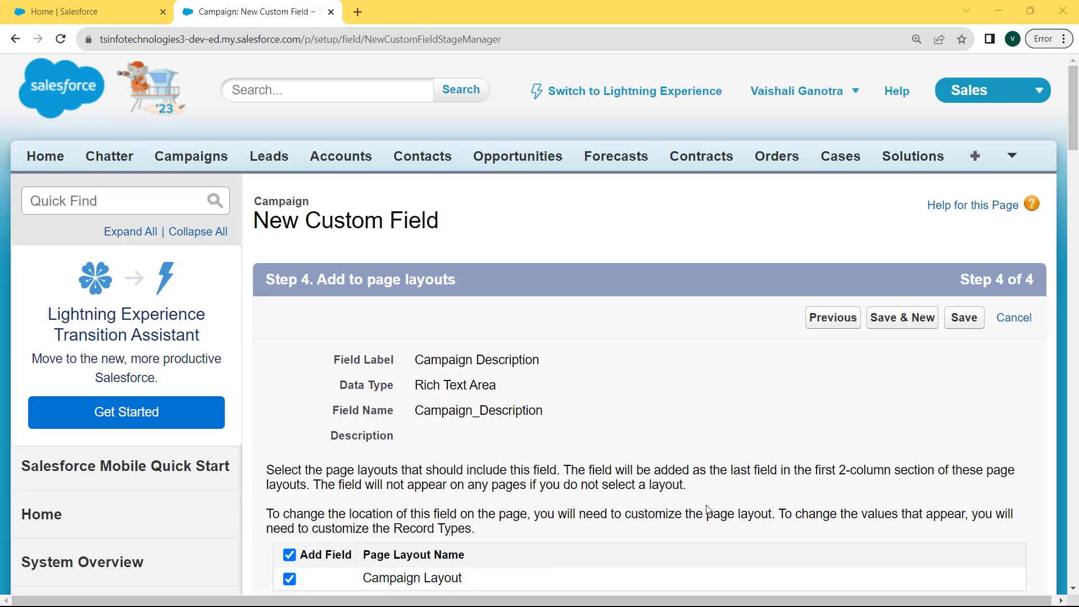
{"action": "left_click", "coordinate": [965, 319]}
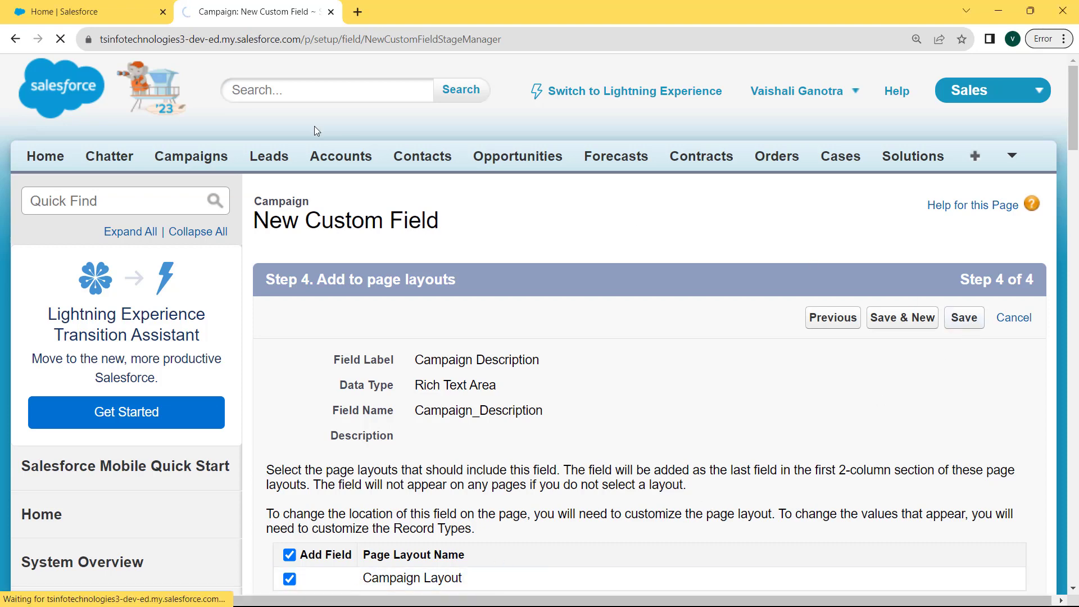
{"action": "left_click_drag", "start_coordinate": [1075, 140], "coordinate": [1075, 313]}
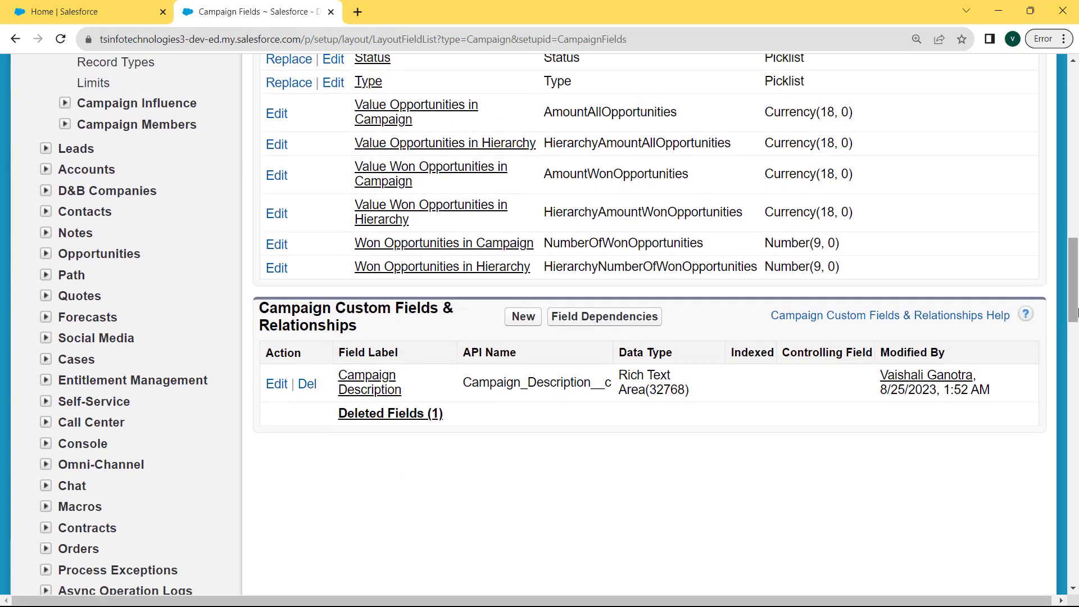